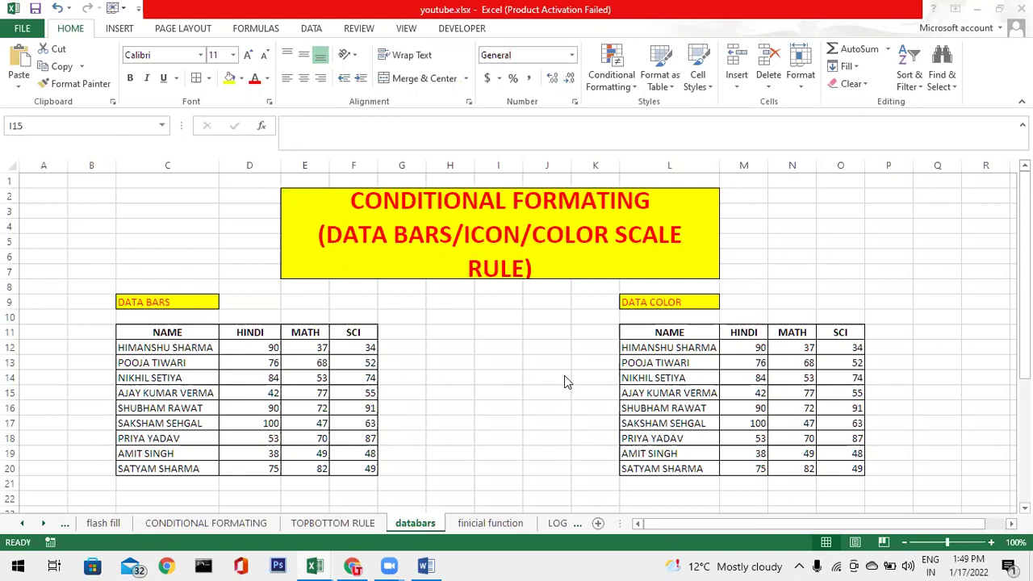
Add blue gradient-fill data bars to the HINDI, MATH and SCI scores in D12:F20.
click(513, 345)
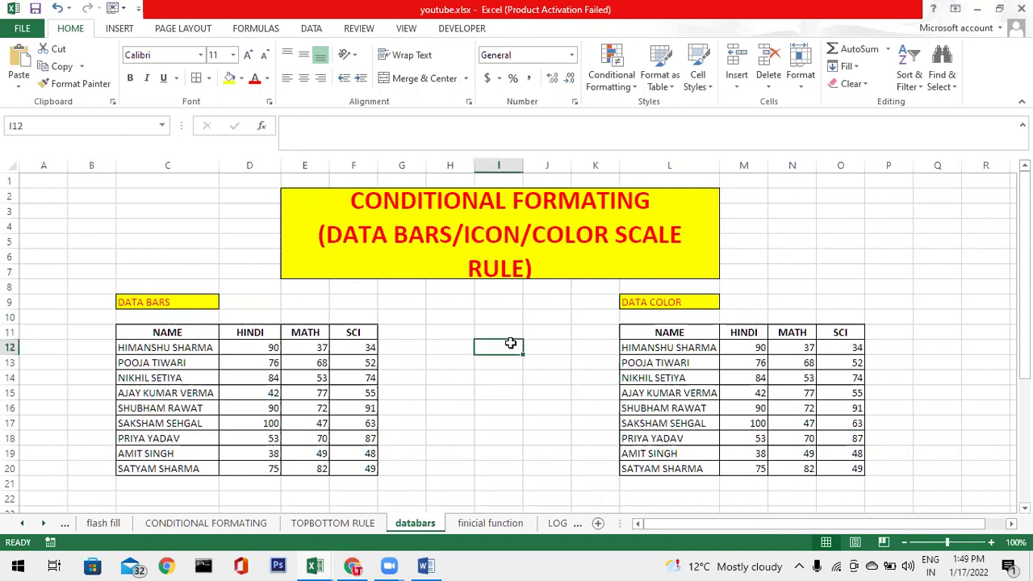
click(633, 79)
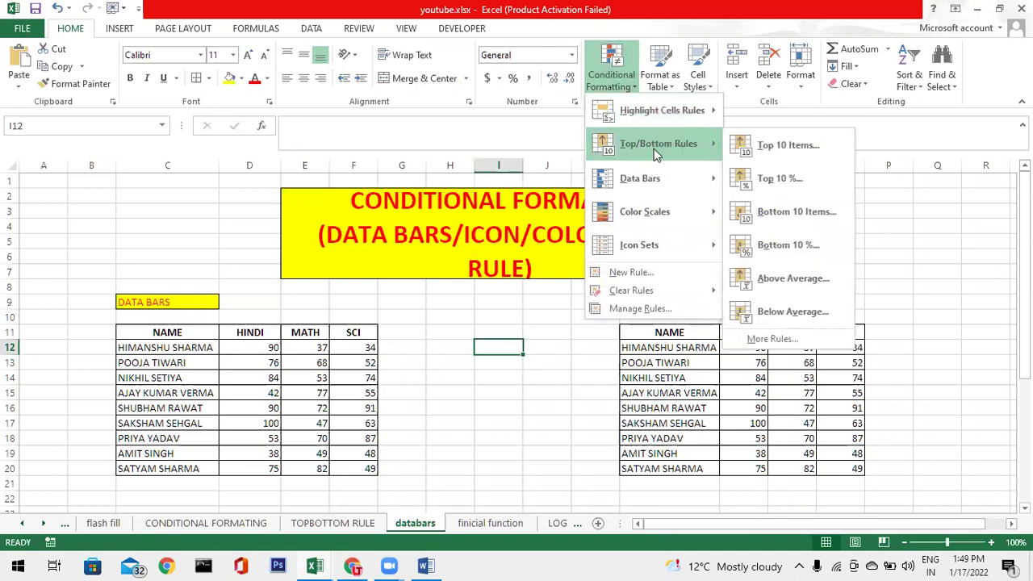
mouse_move(639, 178)
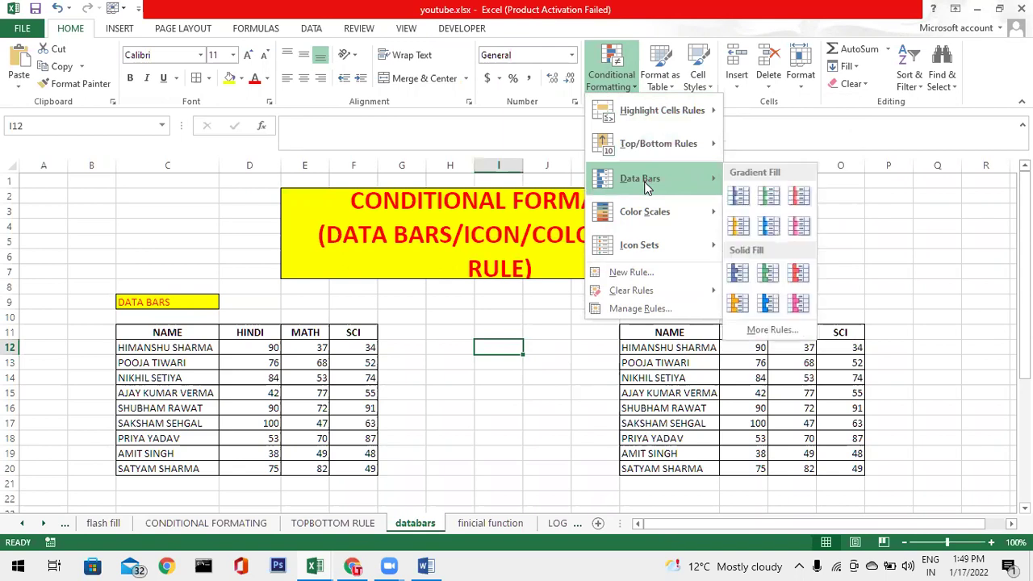
click(457, 379)
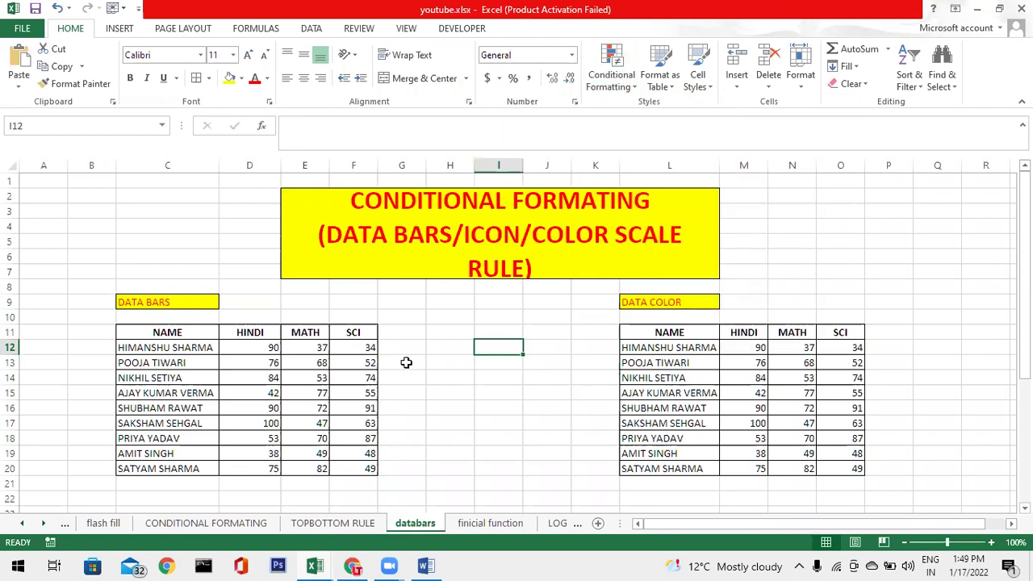
drag(270, 352, 352, 472)
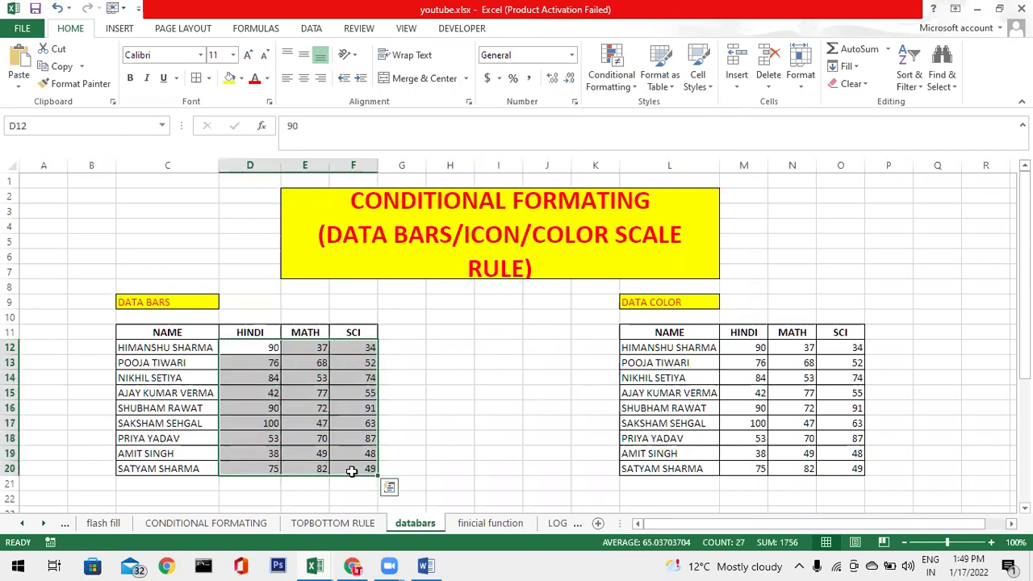
click(617, 92)
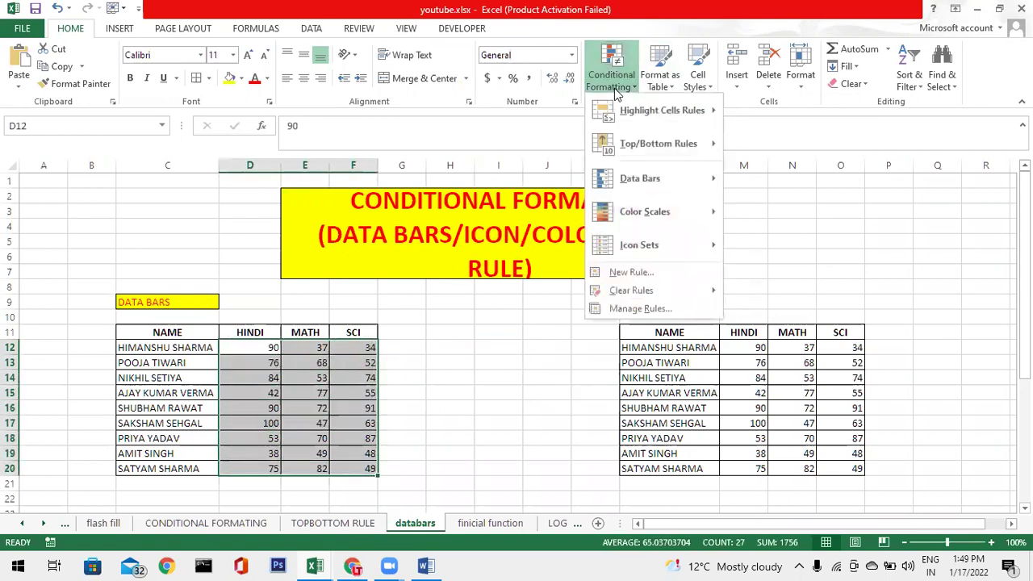
mouse_move(639, 178)
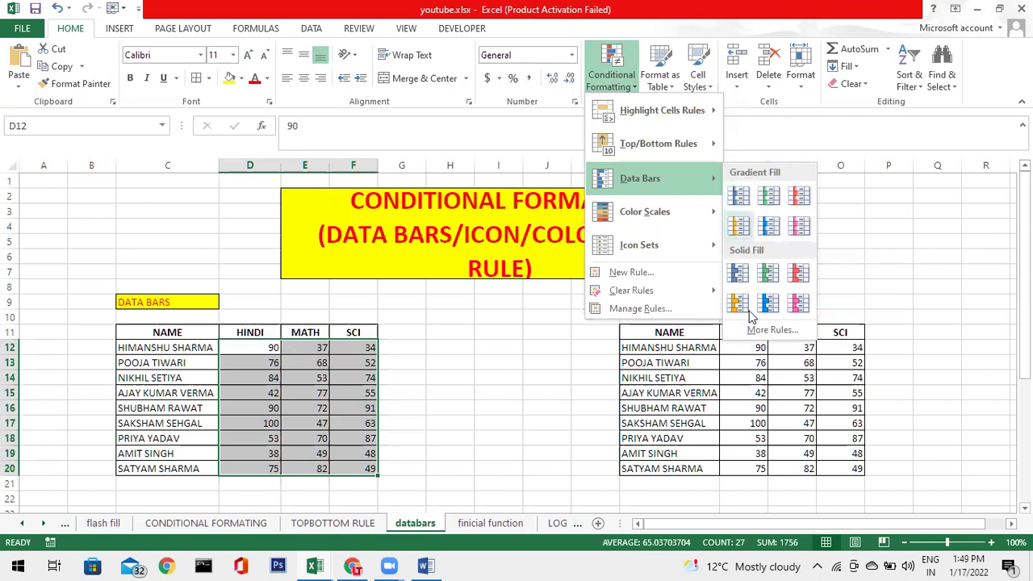
click(738, 198)
click(502, 413)
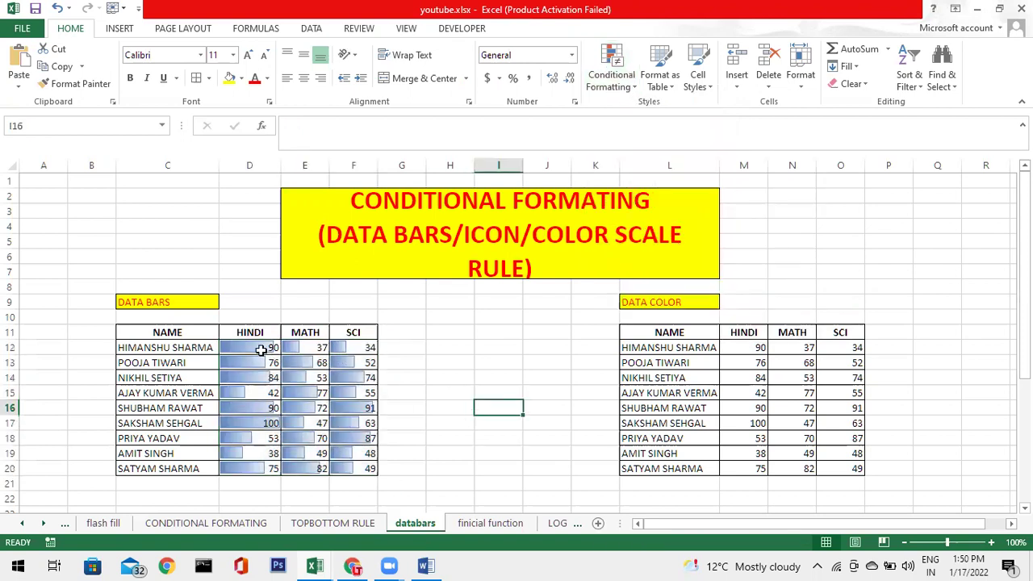
Reselect the score cells D12:F20 of the DATA BARS table.
drag(259, 350, 339, 452)
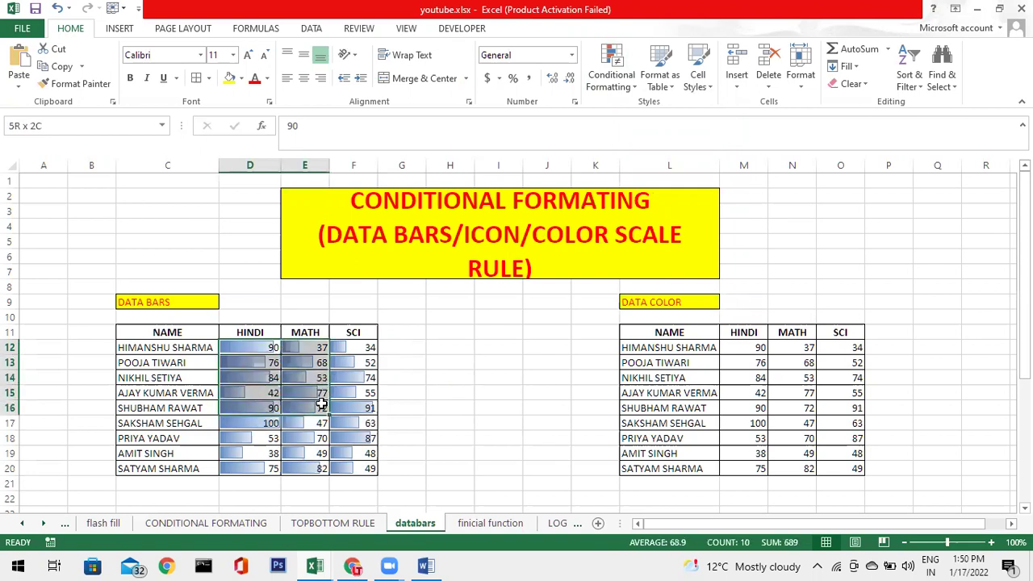
drag(339, 452, 339, 466)
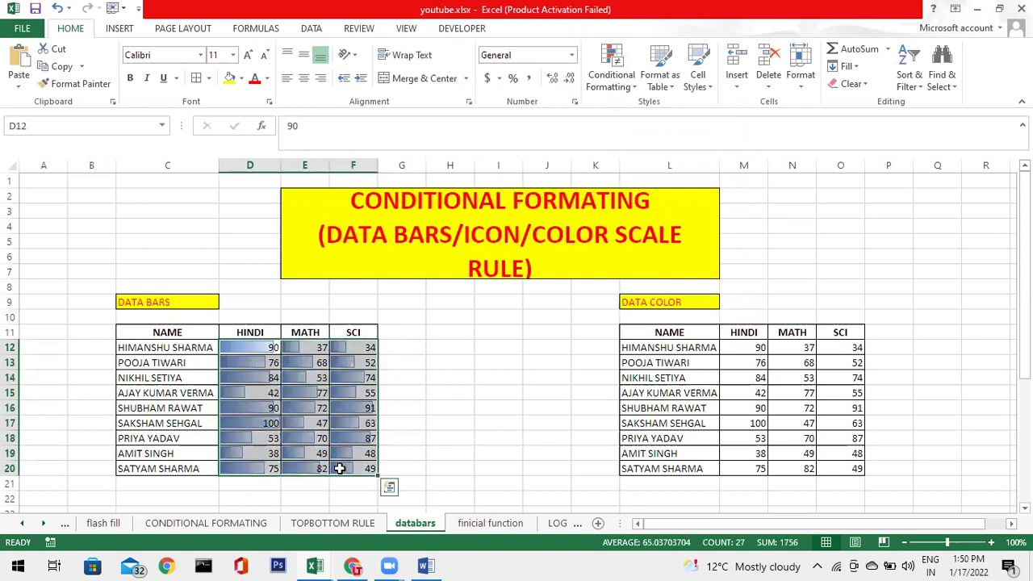
click(305, 349)
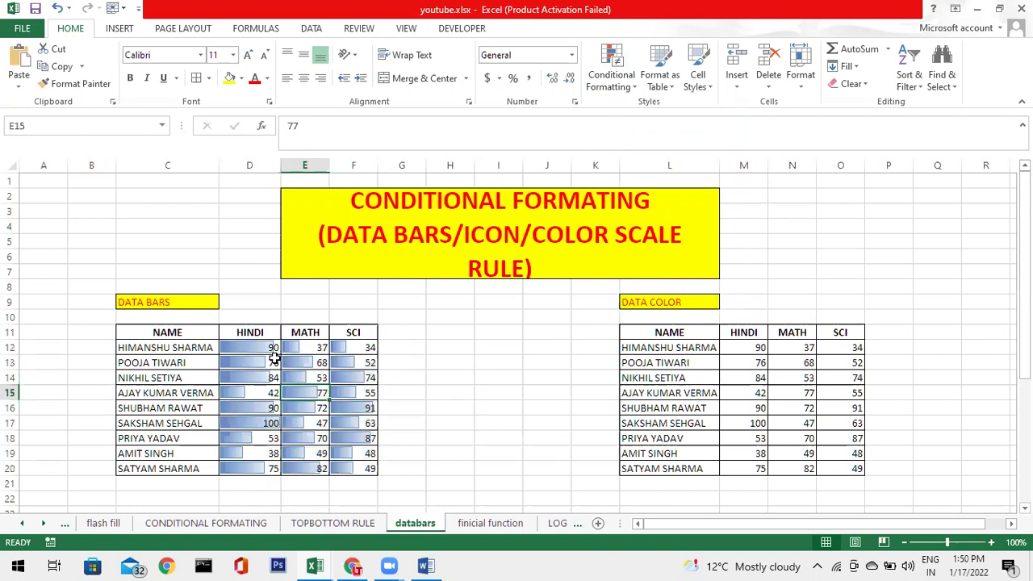
mouse_move(260, 349)
mouse_down()
mouse_move(345, 404)
mouse_move(352, 466)
mouse_up()
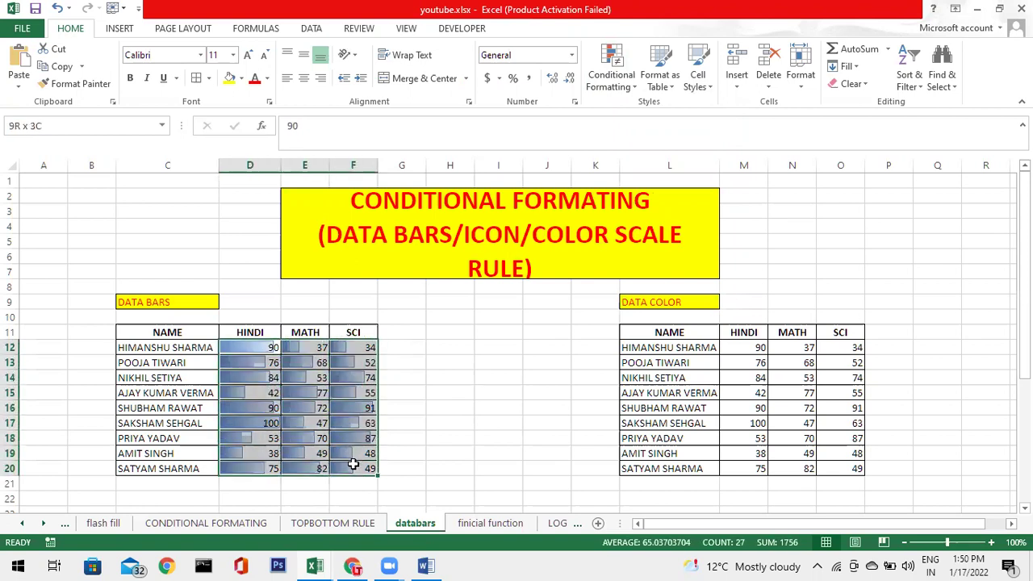
Clear the data bar rules from D12:F20 and reselect all the scores.
click(618, 89)
mouse_move(632, 290)
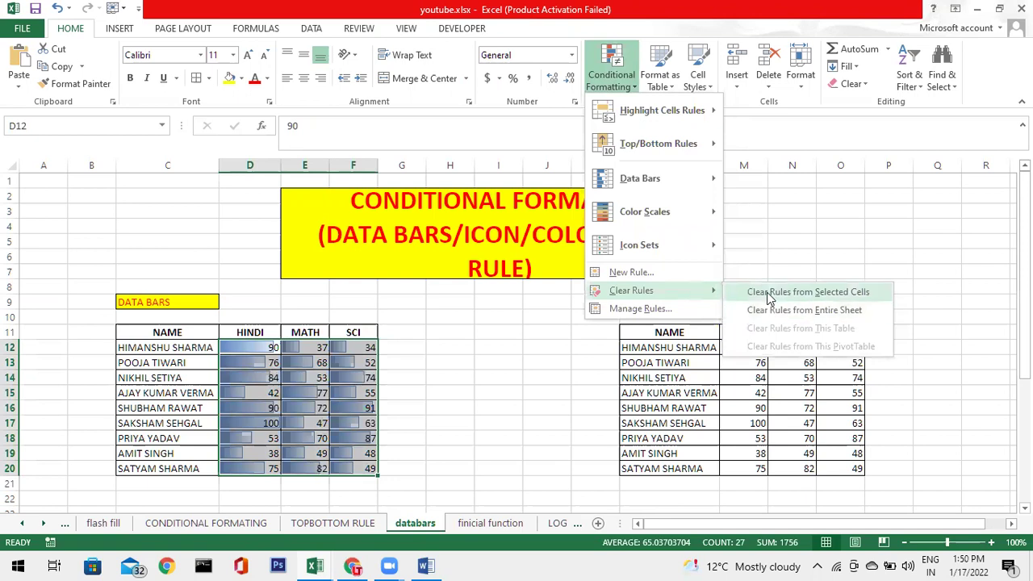
click(768, 297)
drag(355, 395, 343, 386)
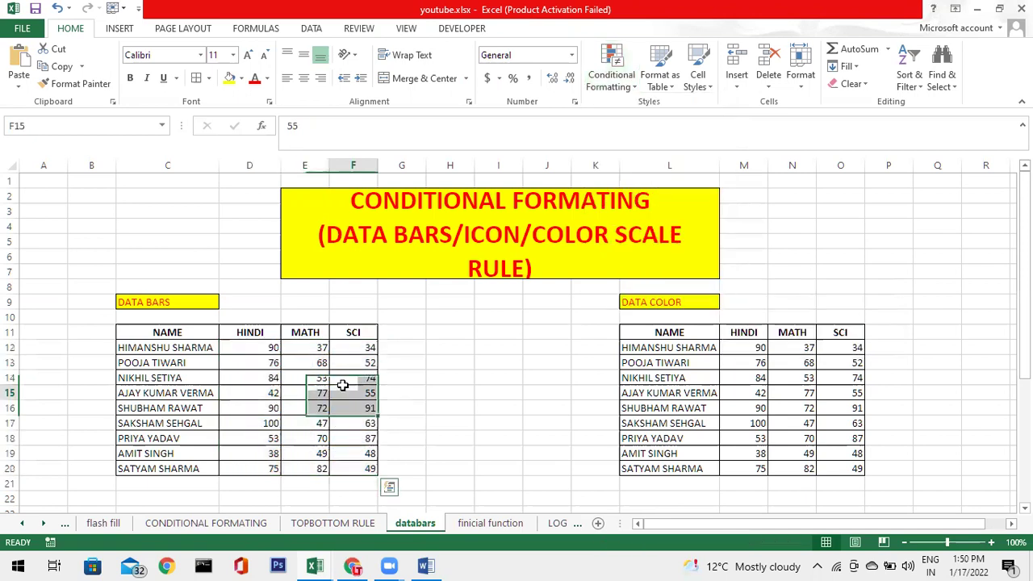
drag(273, 348, 361, 466)
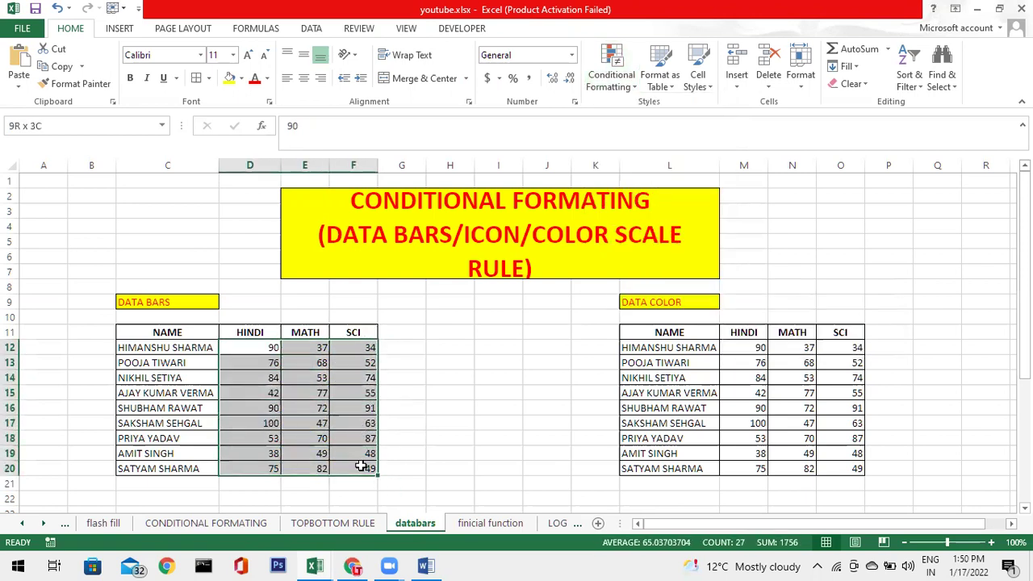
click(609, 86)
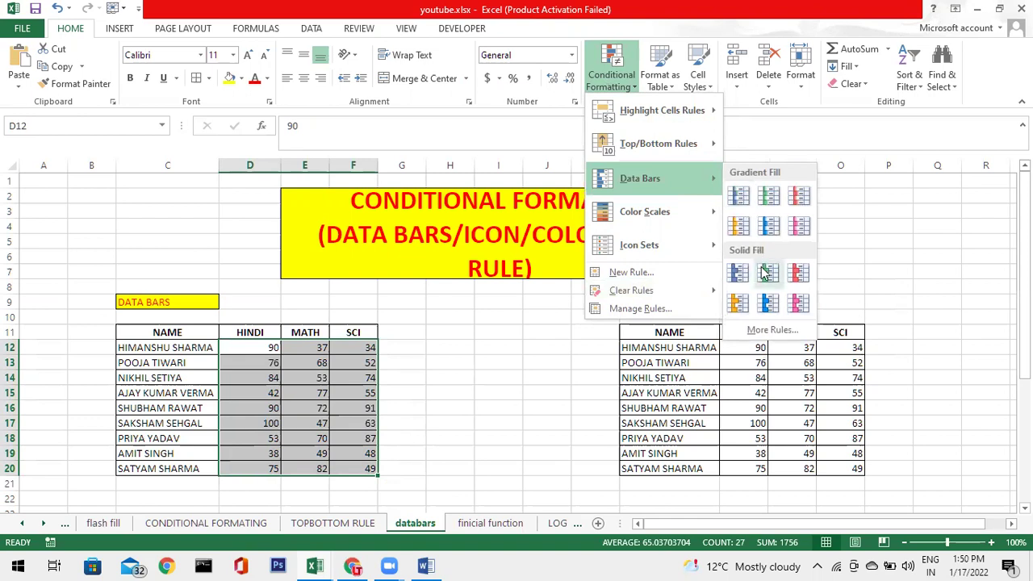
Create a 3-Color Scale rule: red lowest value, light blue midpoint, dark blue highest value.
click(771, 329)
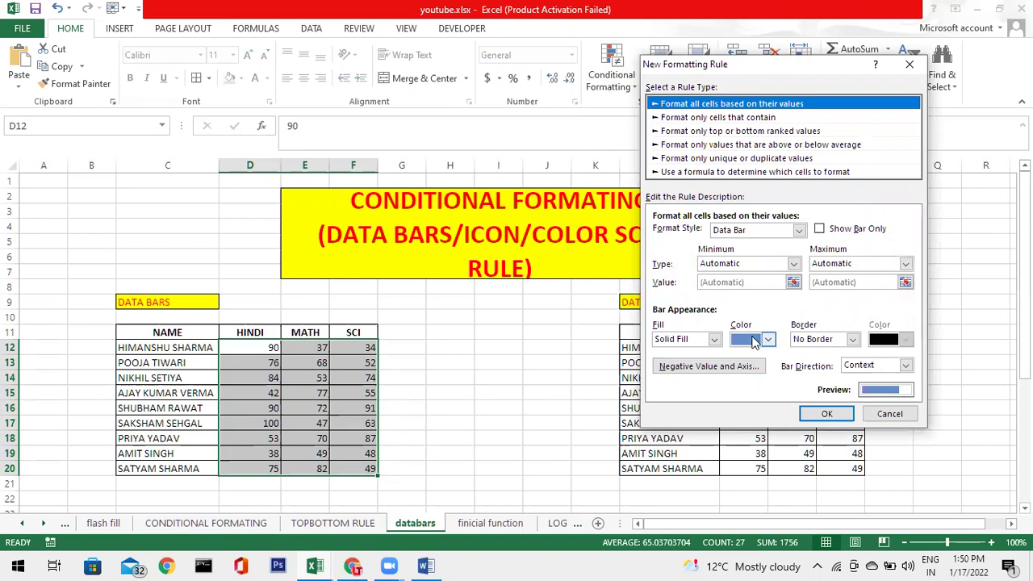
click(799, 230)
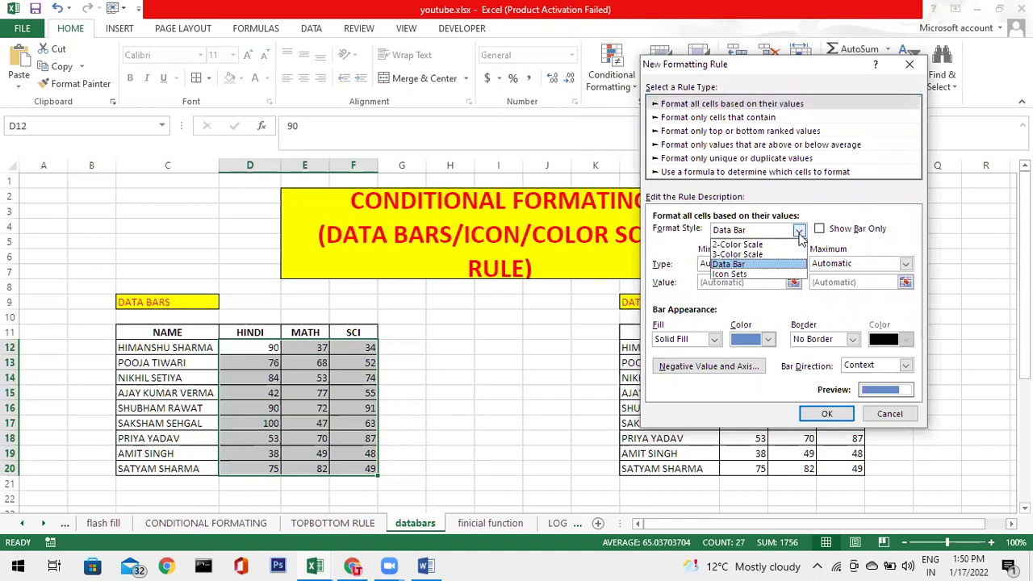
click(769, 255)
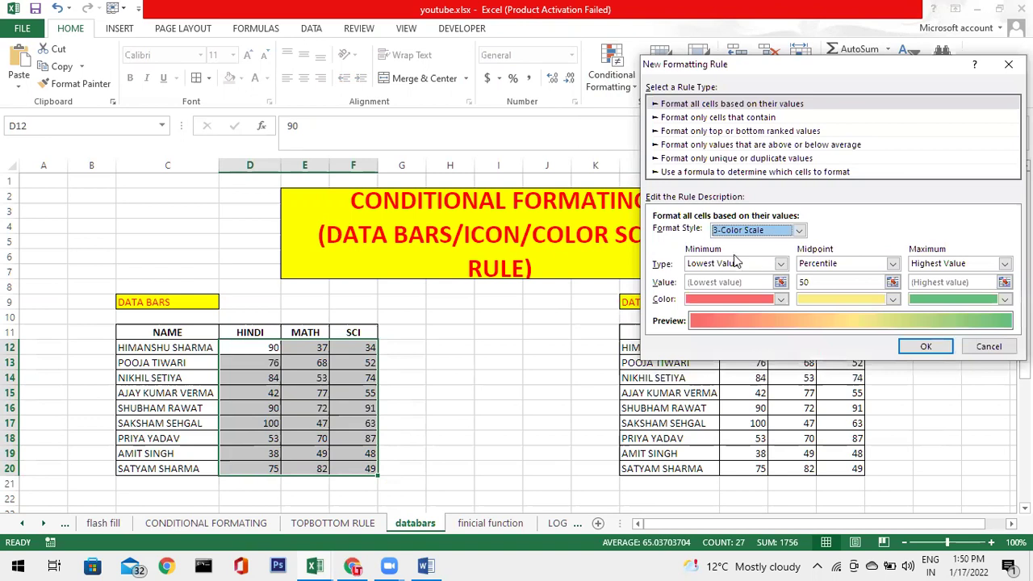
click(781, 265)
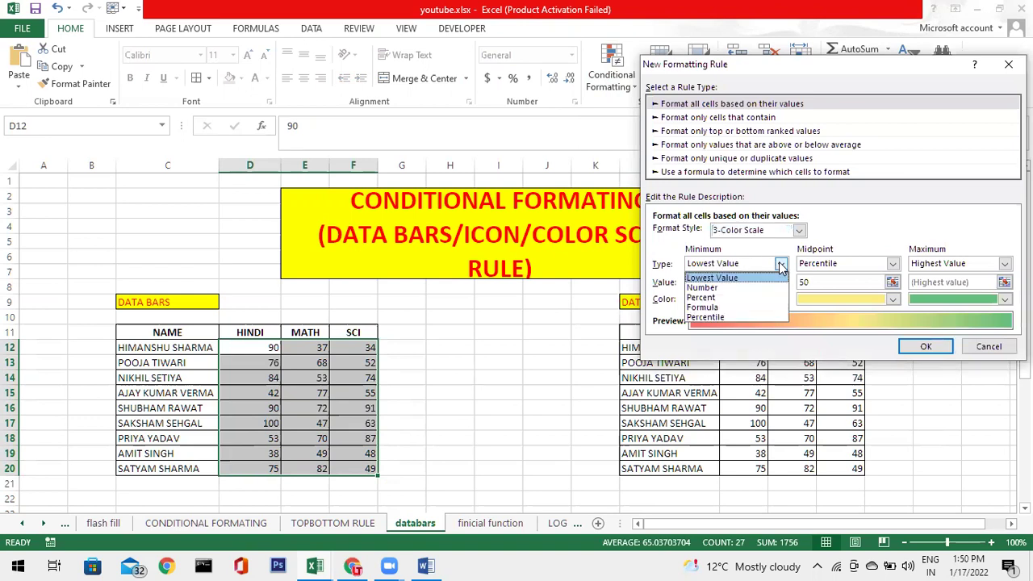
click(762, 280)
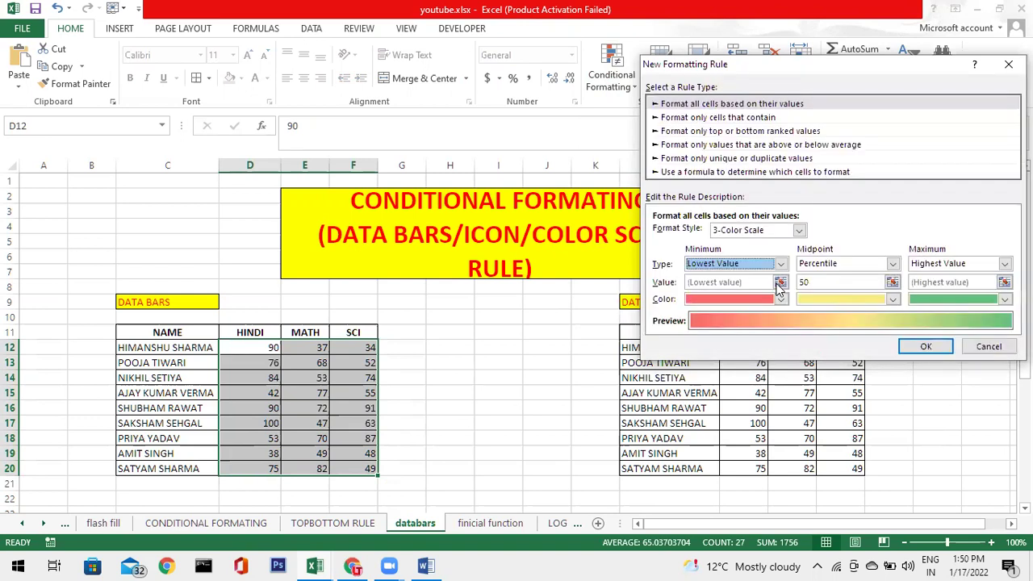
click(780, 299)
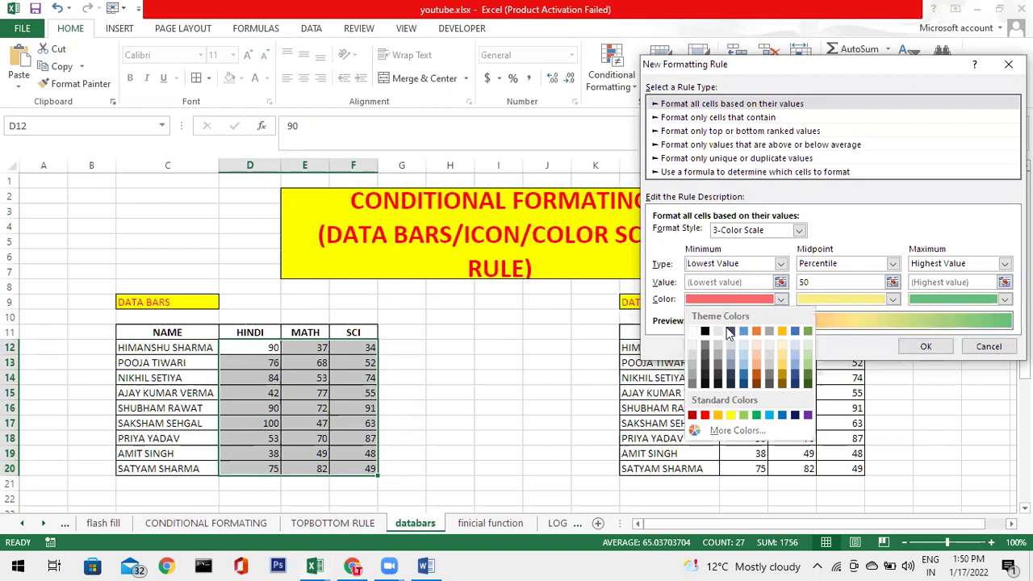
click(704, 416)
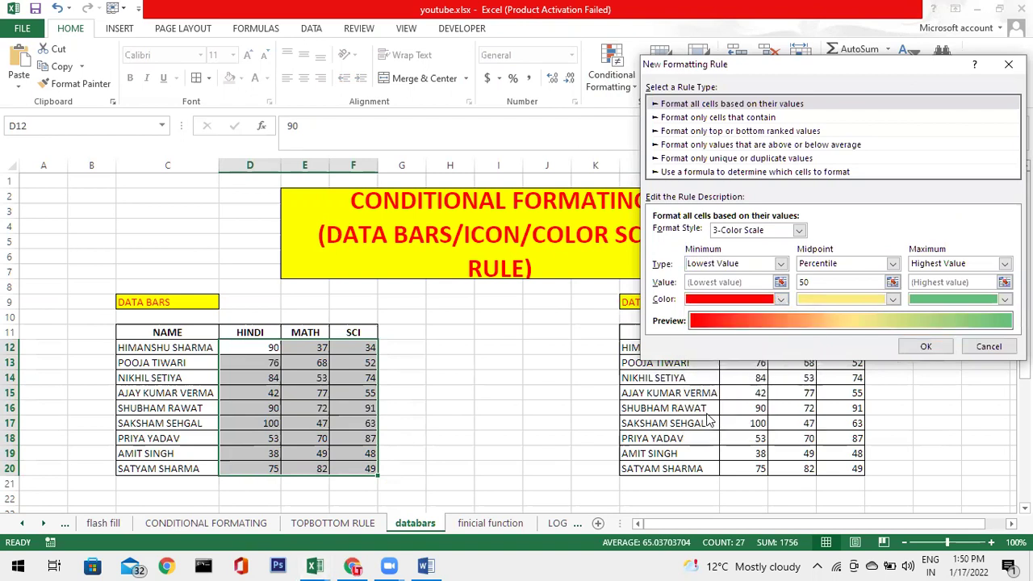
click(893, 299)
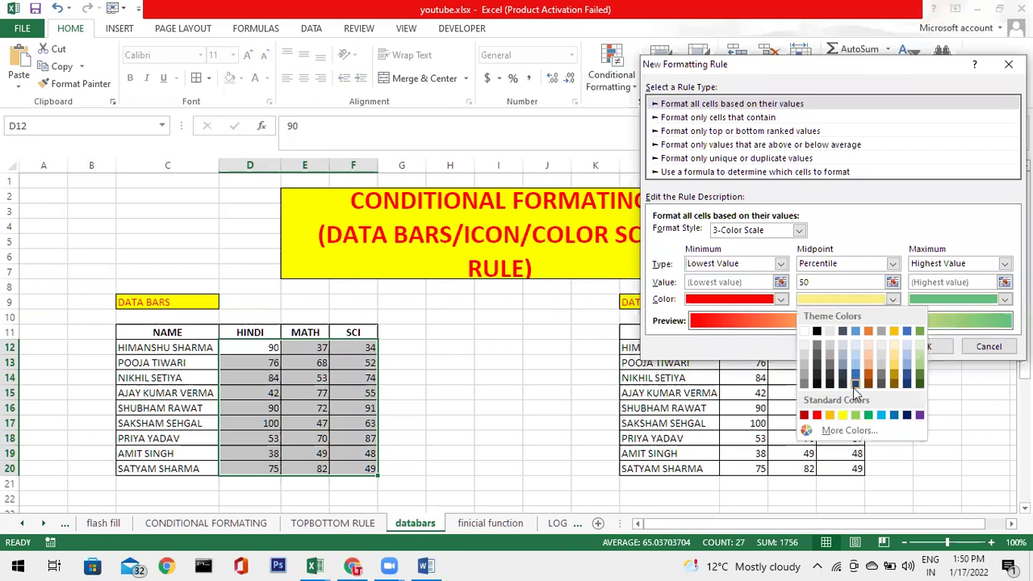
click(881, 416)
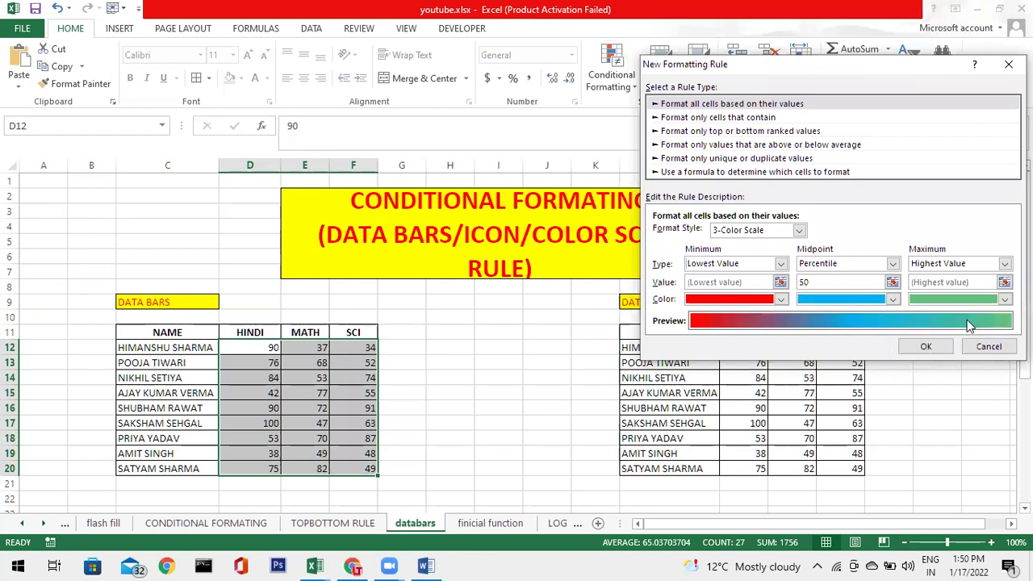
click(1005, 300)
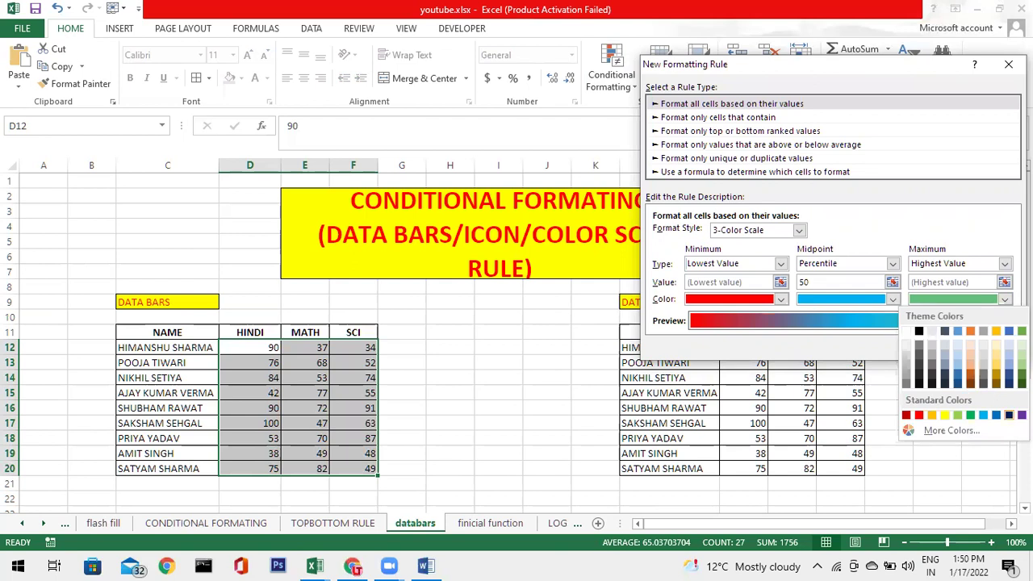
click(1009, 414)
click(926, 347)
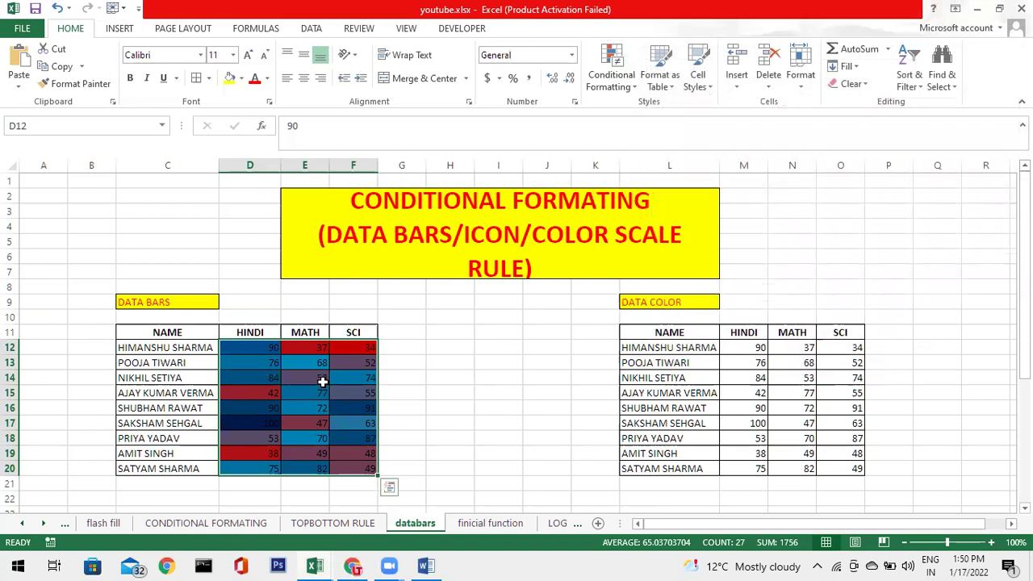
click(322, 381)
drag(274, 350, 344, 459)
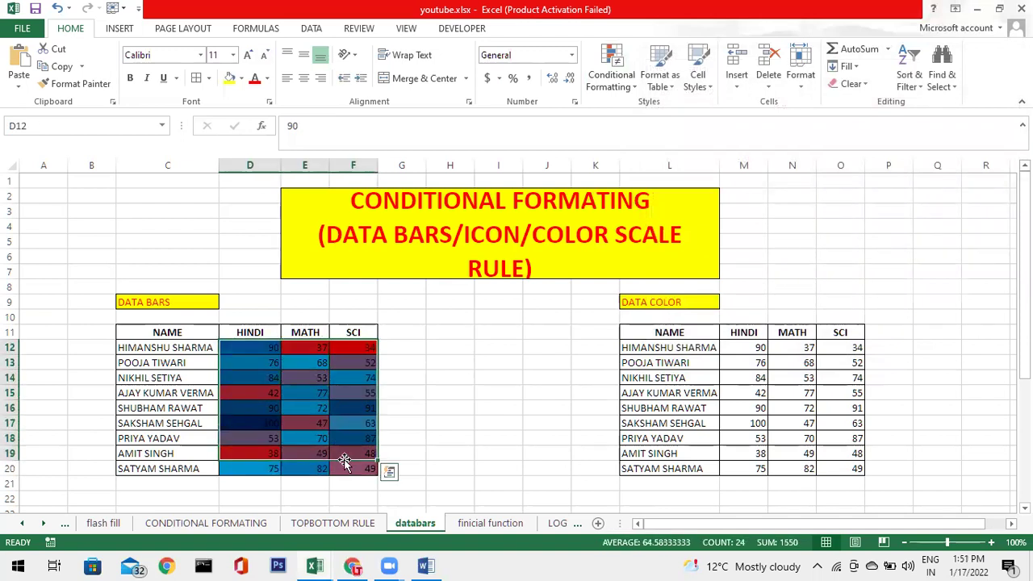
click(333, 393)
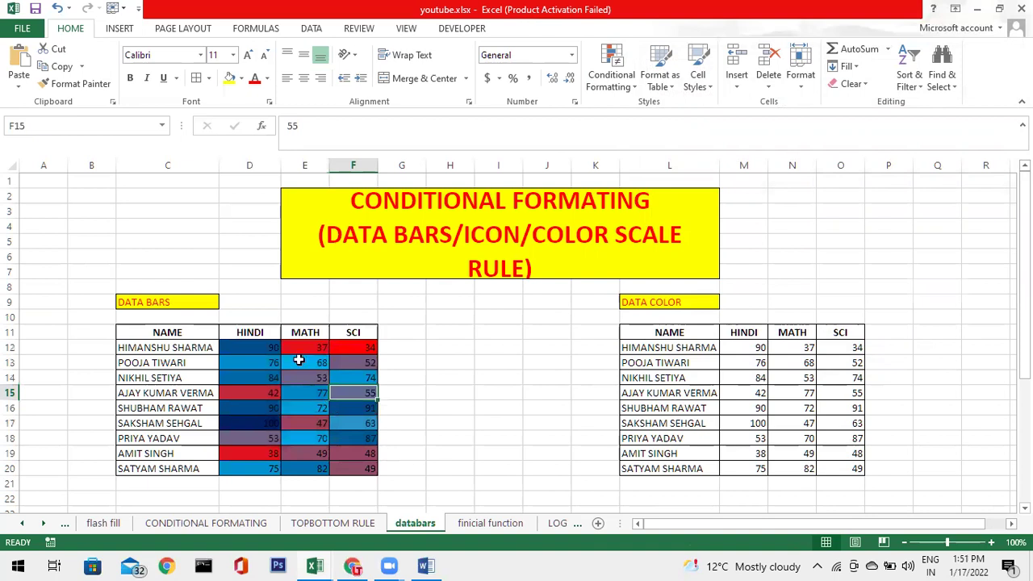
drag(272, 349, 356, 460)
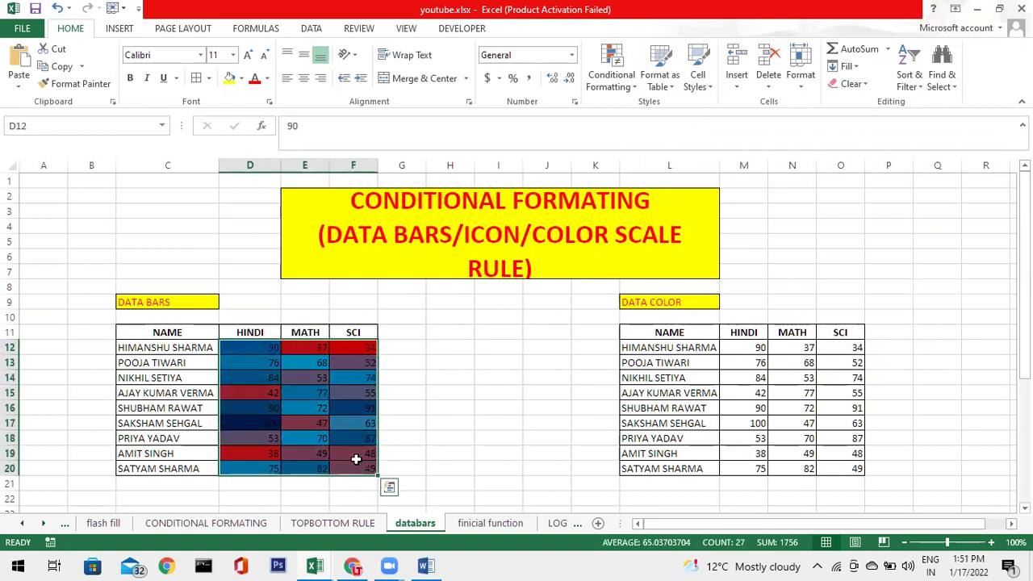
click(424, 393)
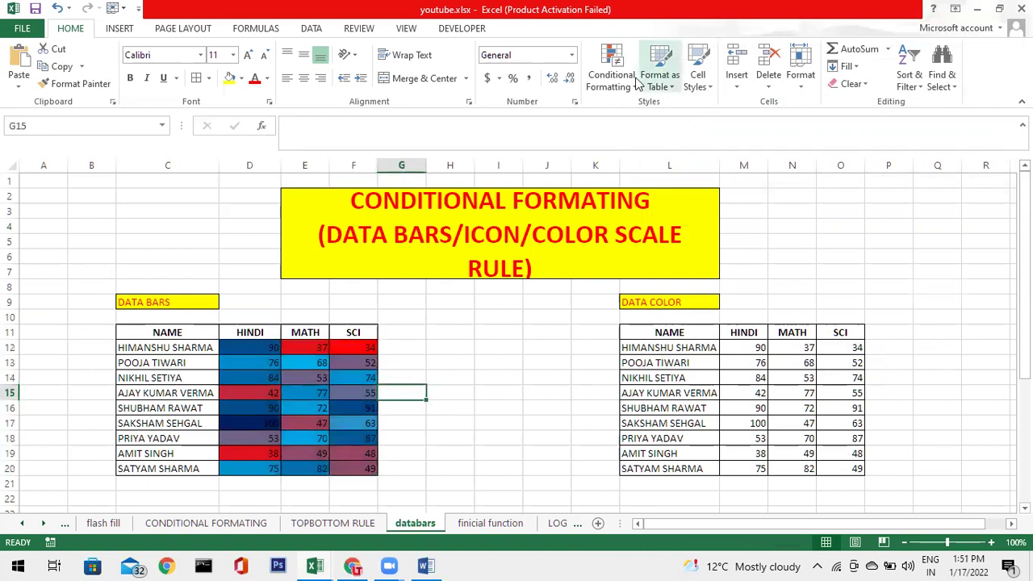
click(611, 71)
mouse_move(644, 211)
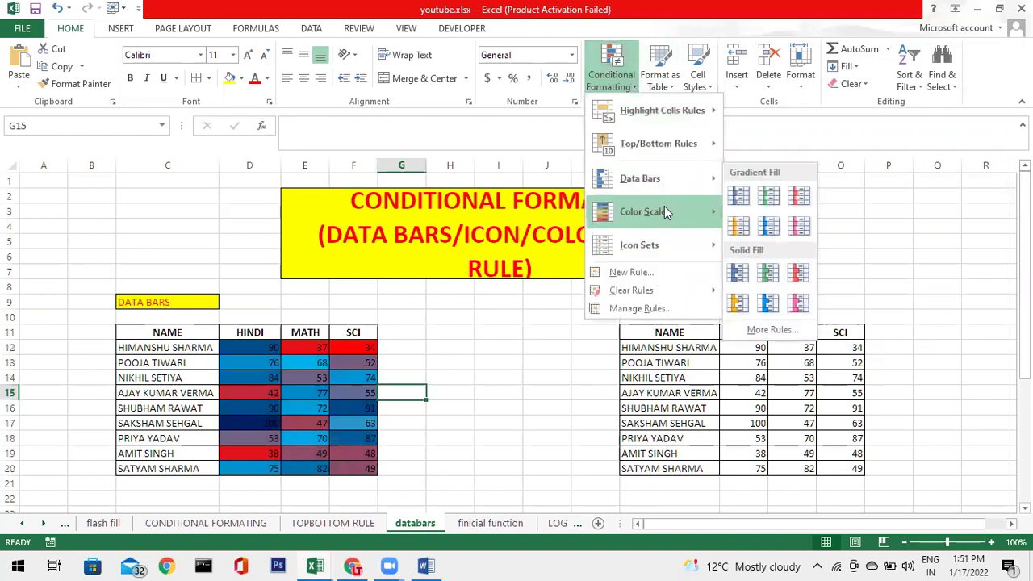
key(Escape)
key(Escape)
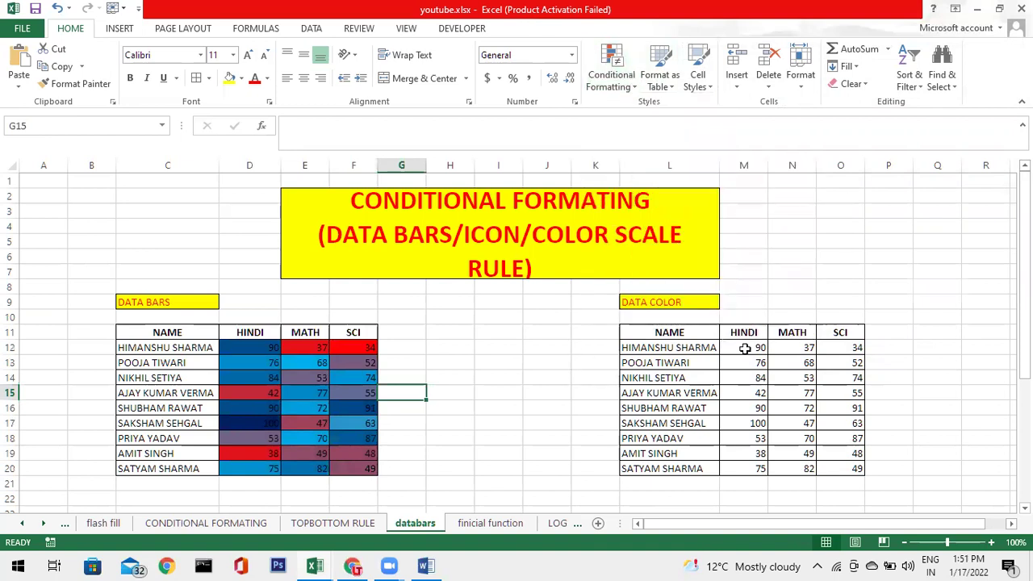
Apply the preset Green-Yellow-Red color scale to the DATA COLOR scores M12:O20.
drag(757, 347, 857, 470)
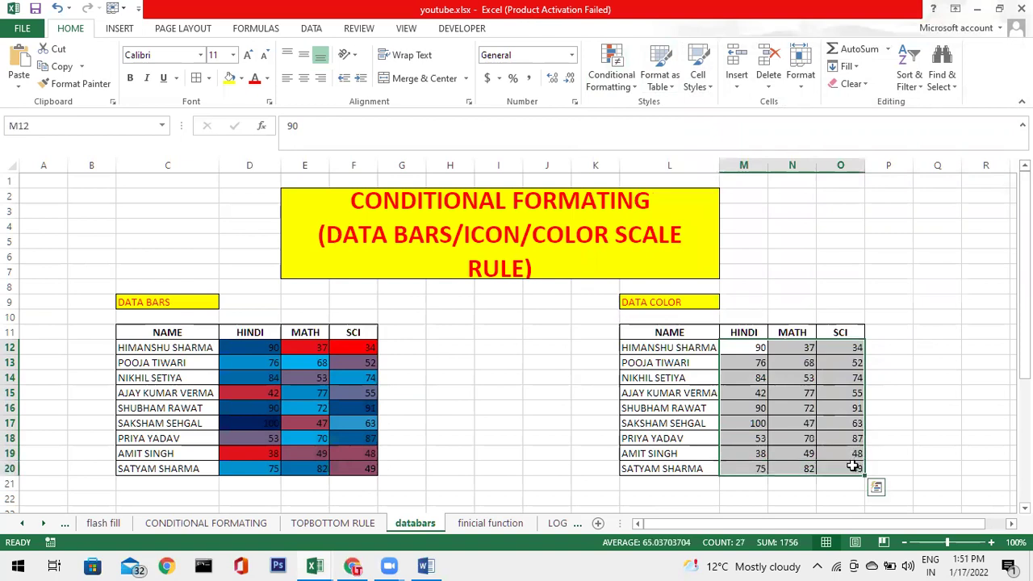
click(611, 69)
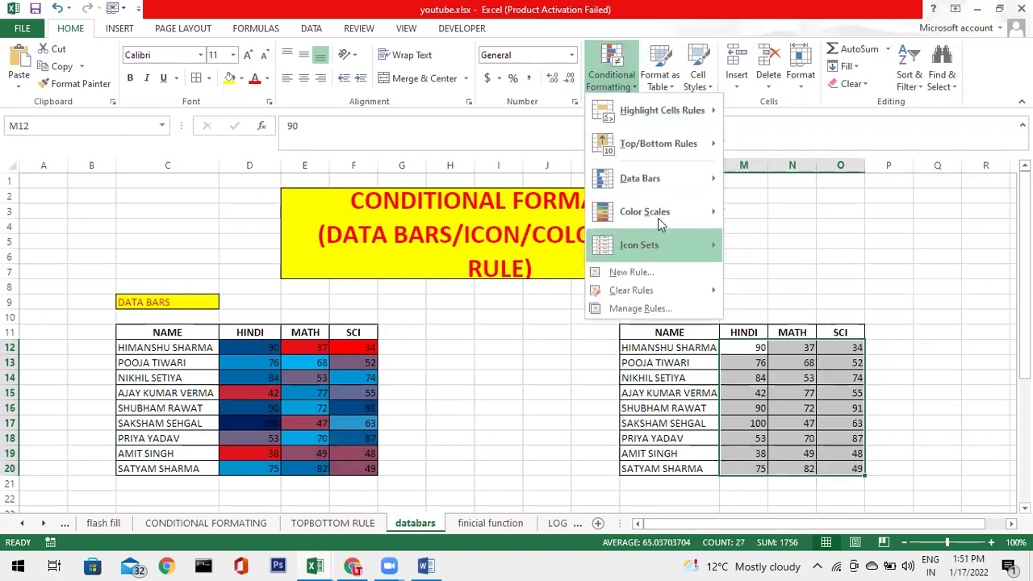
mouse_move(645, 211)
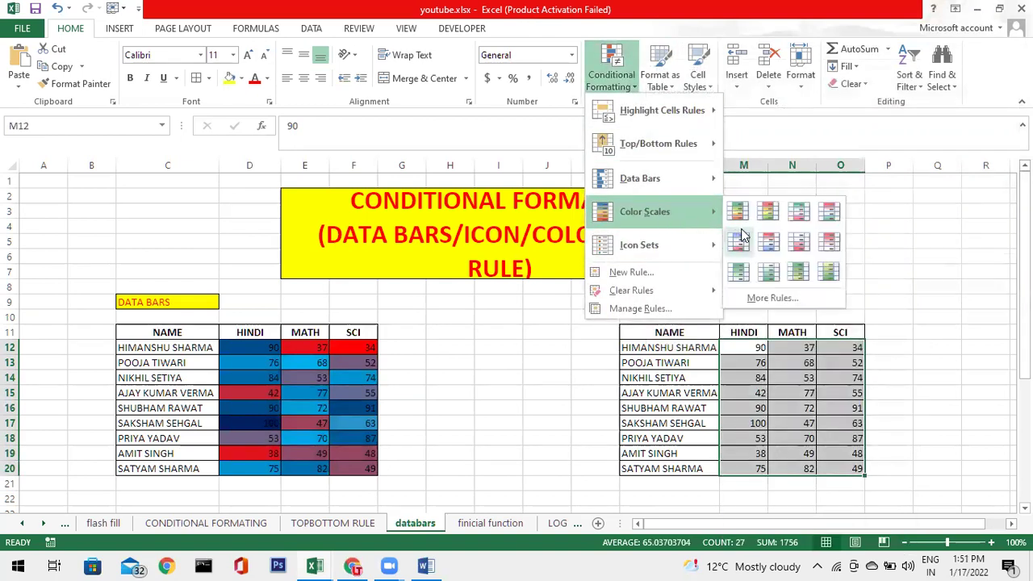
click(739, 212)
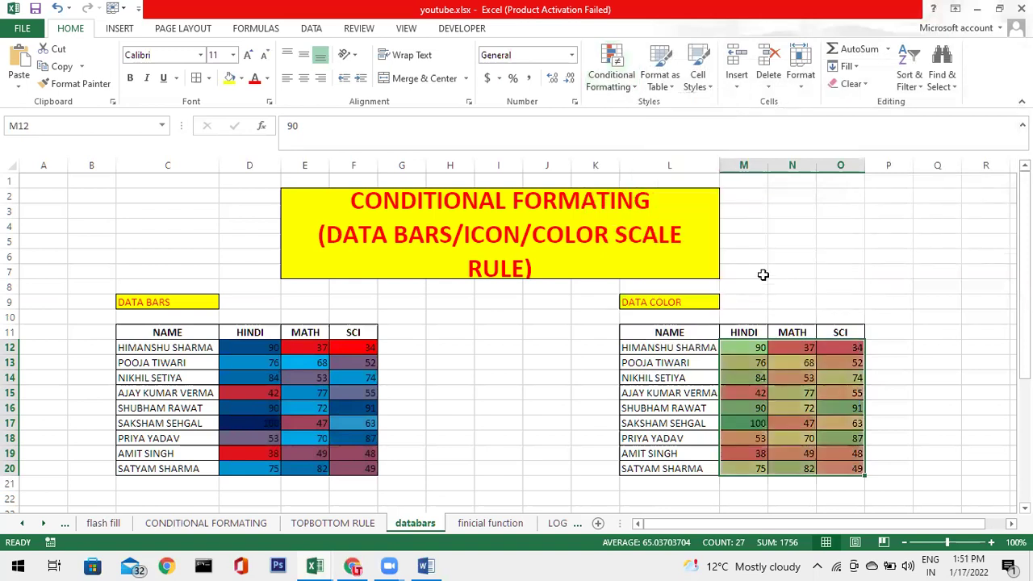
click(611, 81)
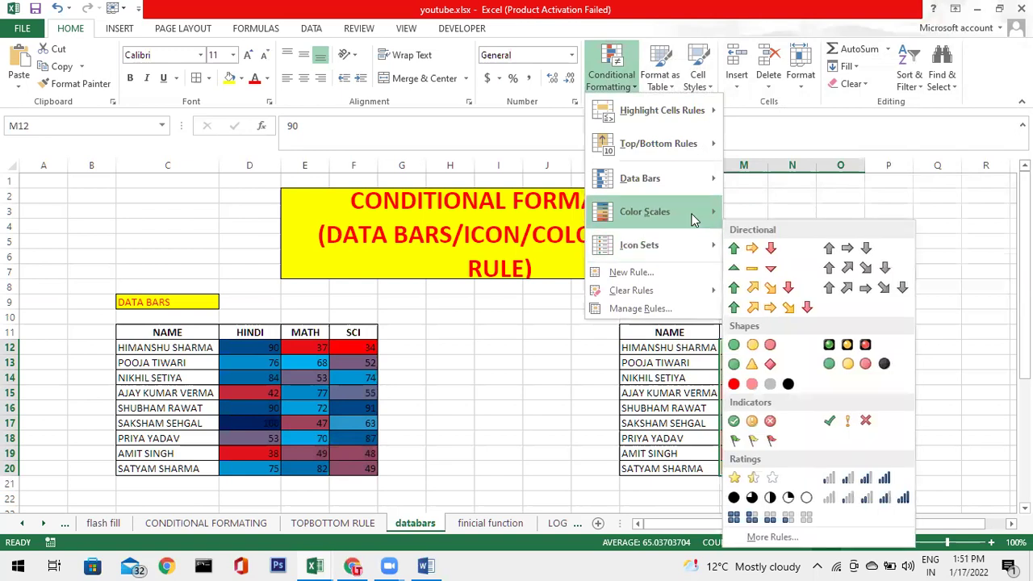
mouse_move(645, 212)
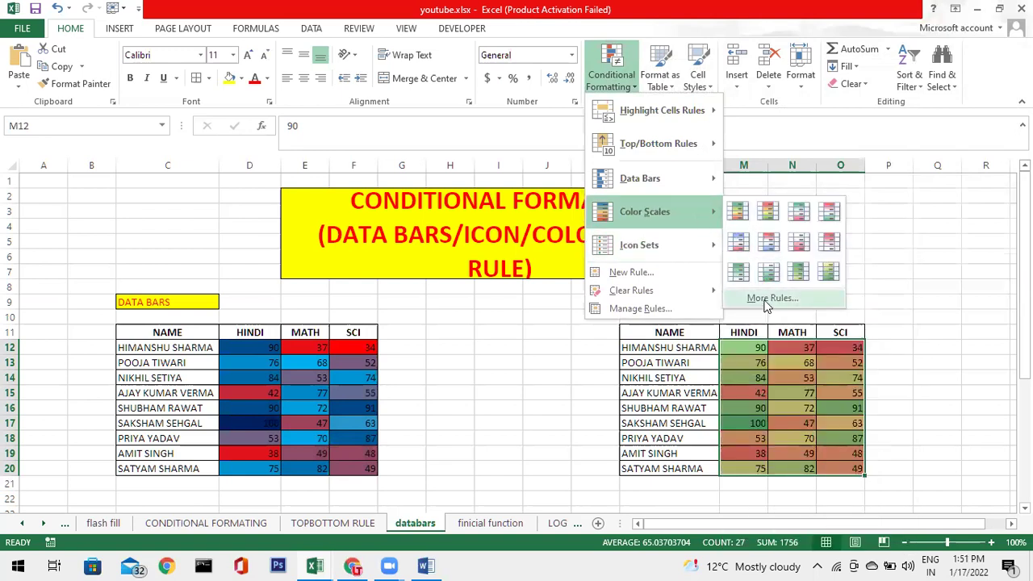
click(771, 298)
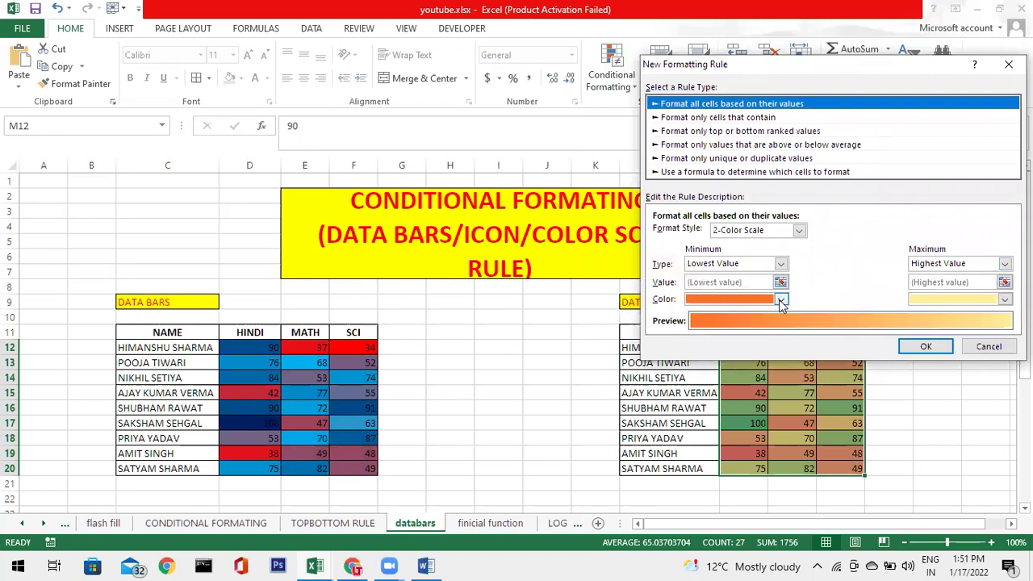
Make the custom 2-color scale's minimum red, running to pale yellow for the highest scores.
click(781, 300)
click(705, 416)
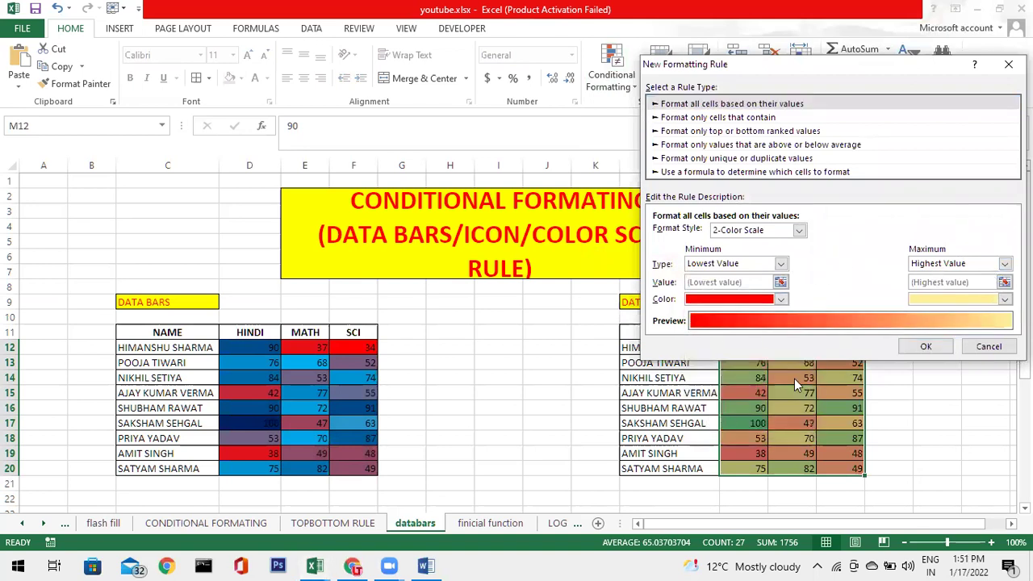
click(926, 347)
drag(1024, 315, 1024, 331)
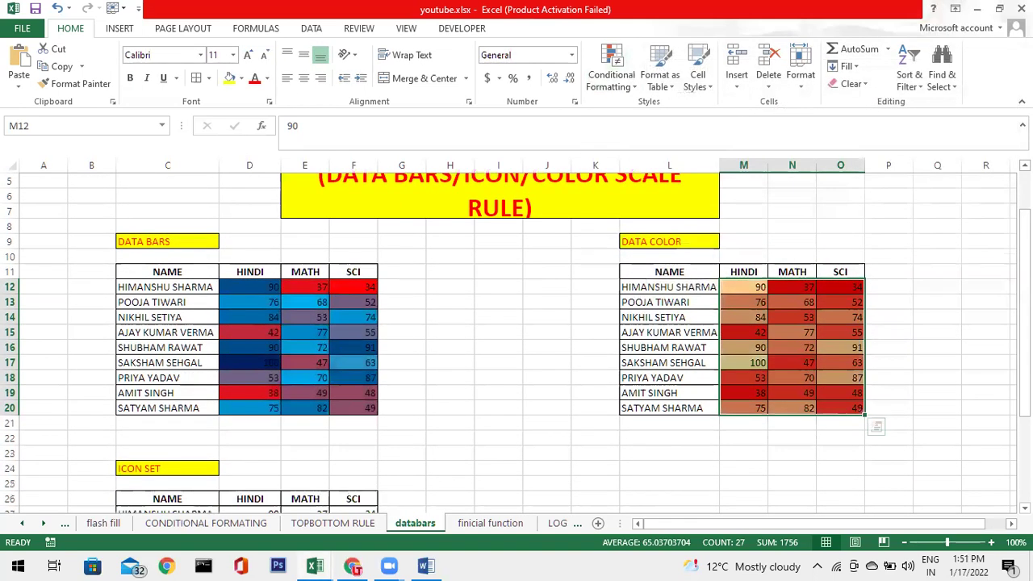
click(247, 256)
click(628, 244)
Give the ICON SET scores D27:F35 a black-rimmed 3-traffic-light icon set rule.
drag(1024, 275, 1025, 312)
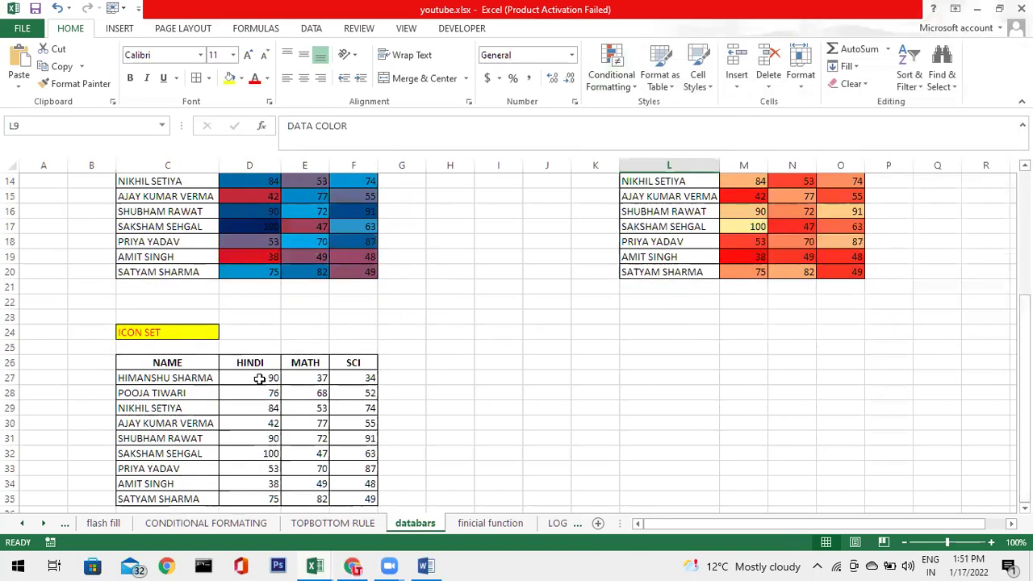
drag(259, 378, 360, 498)
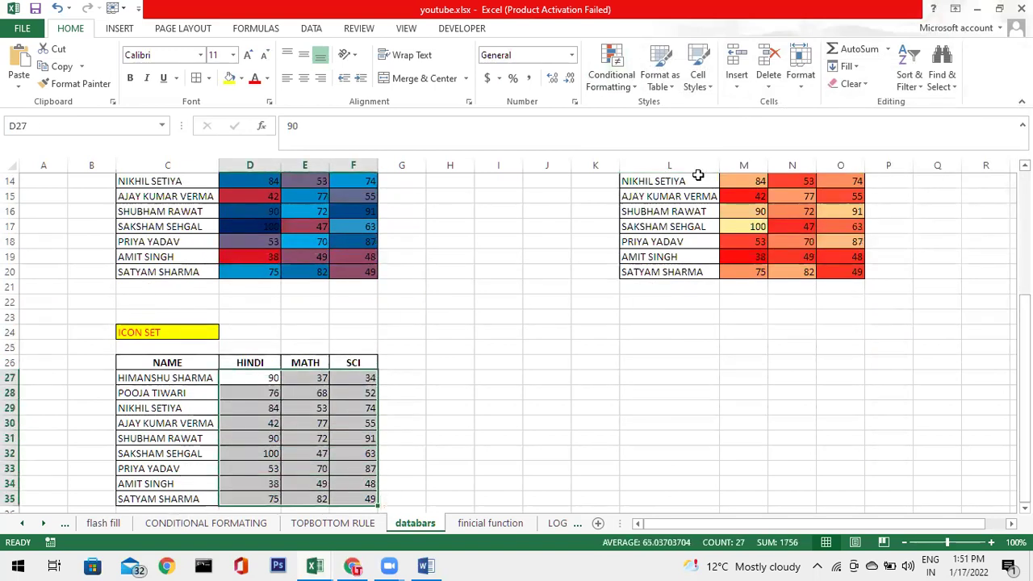
click(611, 77)
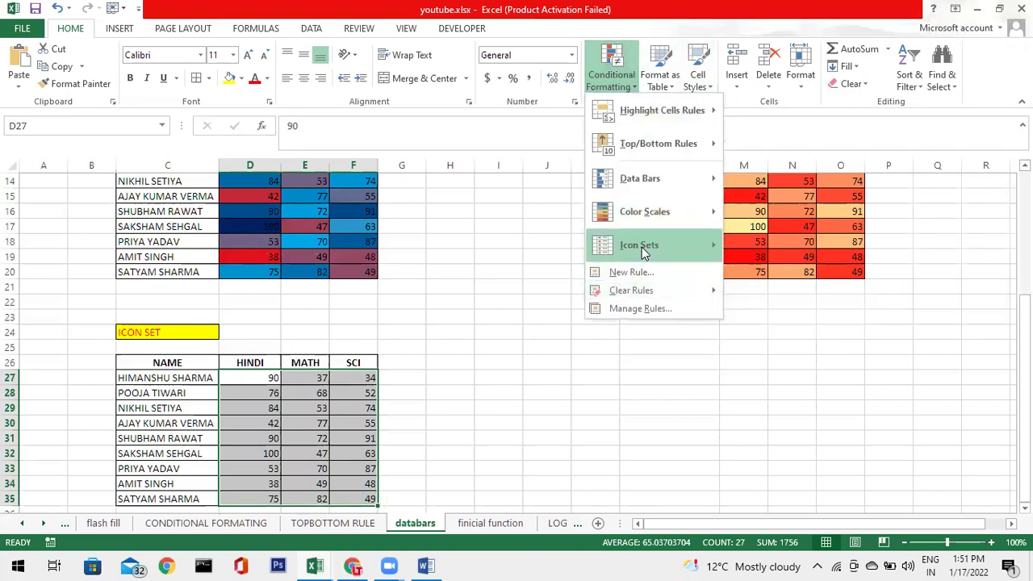
mouse_move(639, 245)
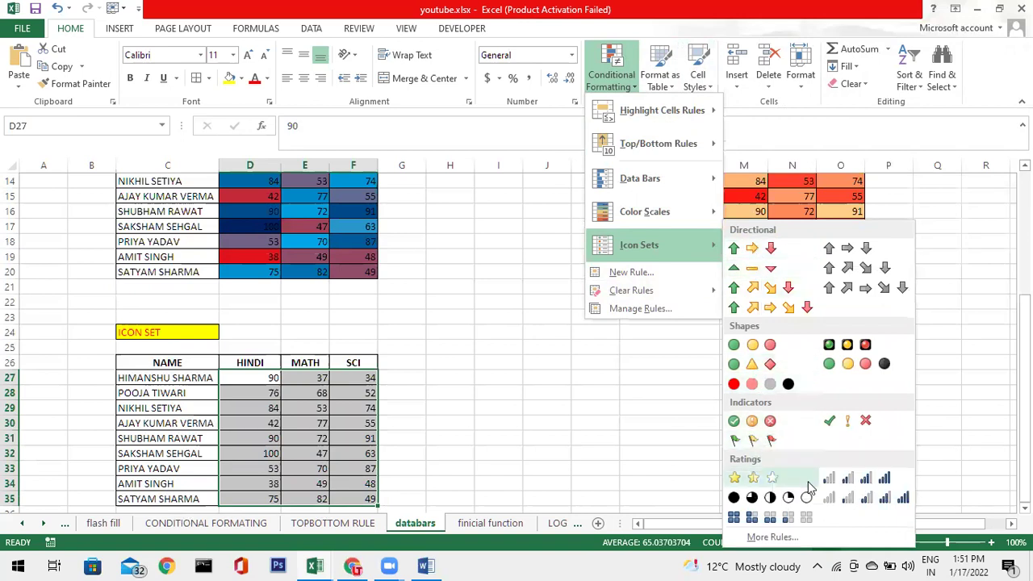
click(773, 537)
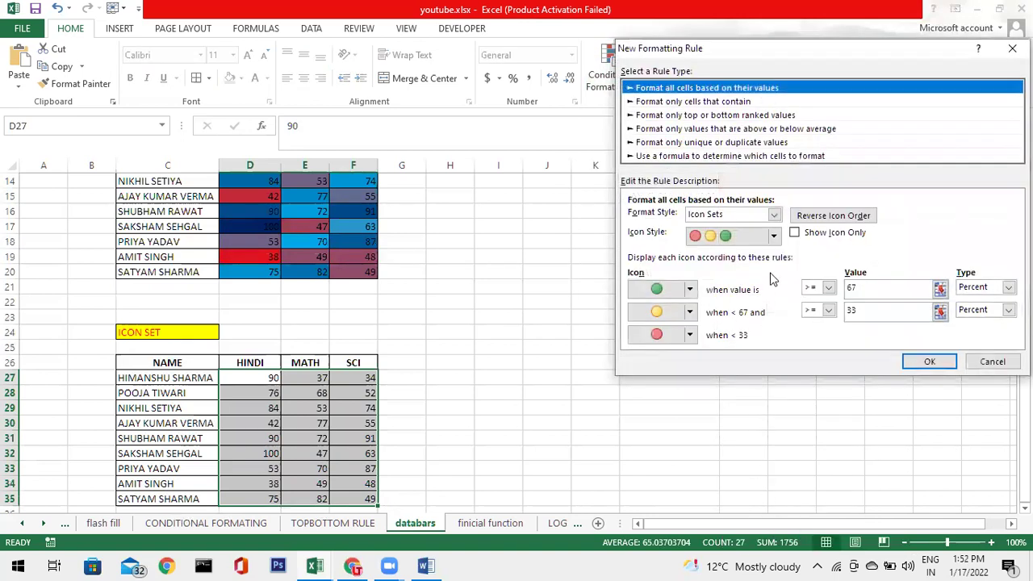
click(774, 236)
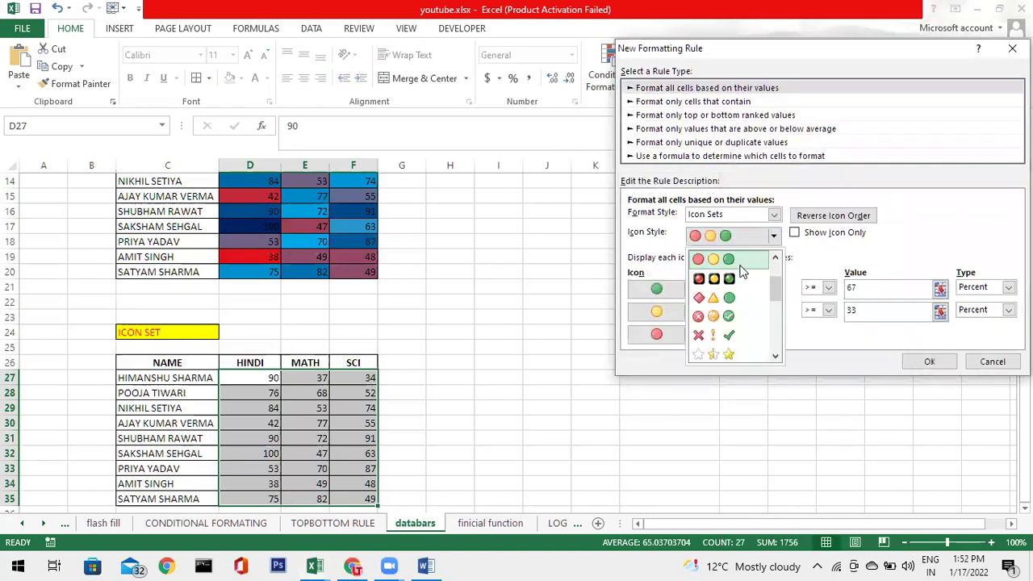
click(731, 278)
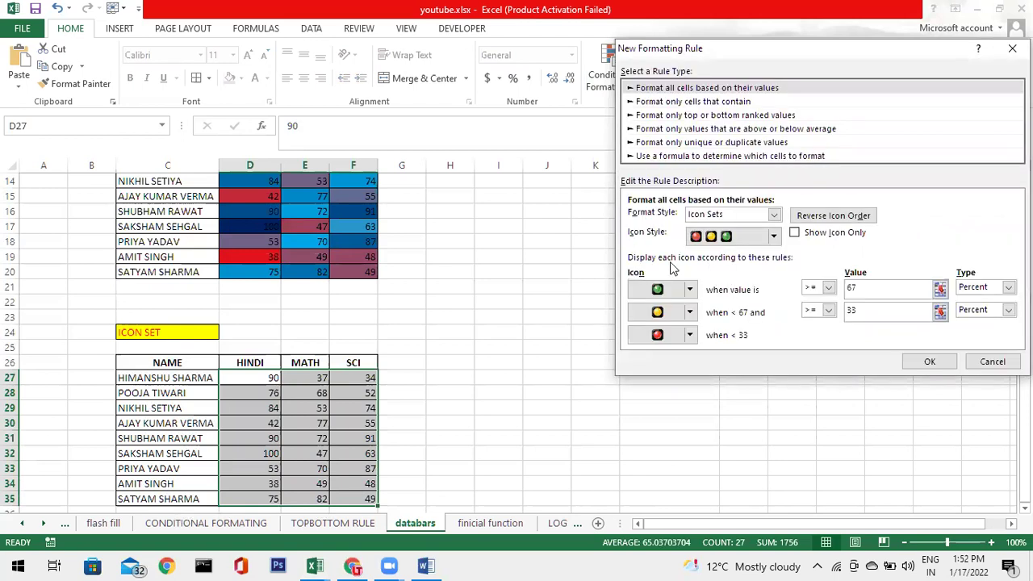
click(930, 362)
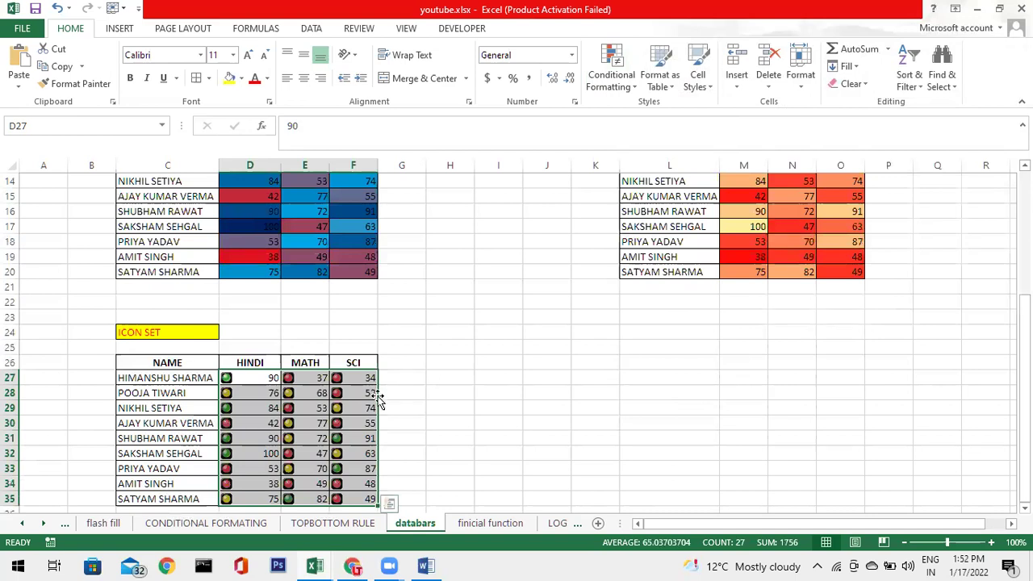
click(370, 396)
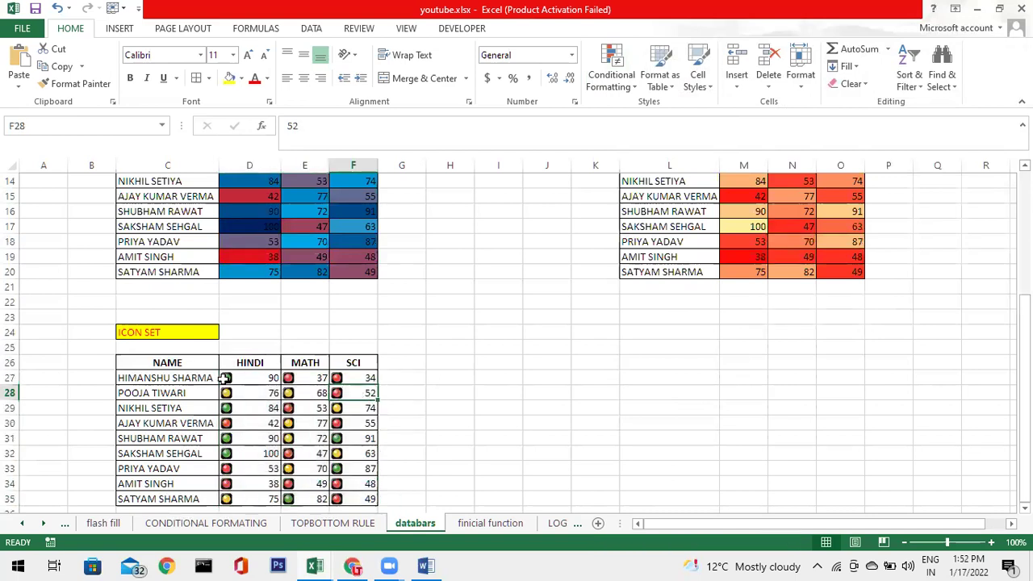
Scroll back to the title and DATA BARS table and bring up the conditional formatting options.
drag(226, 378, 372, 499)
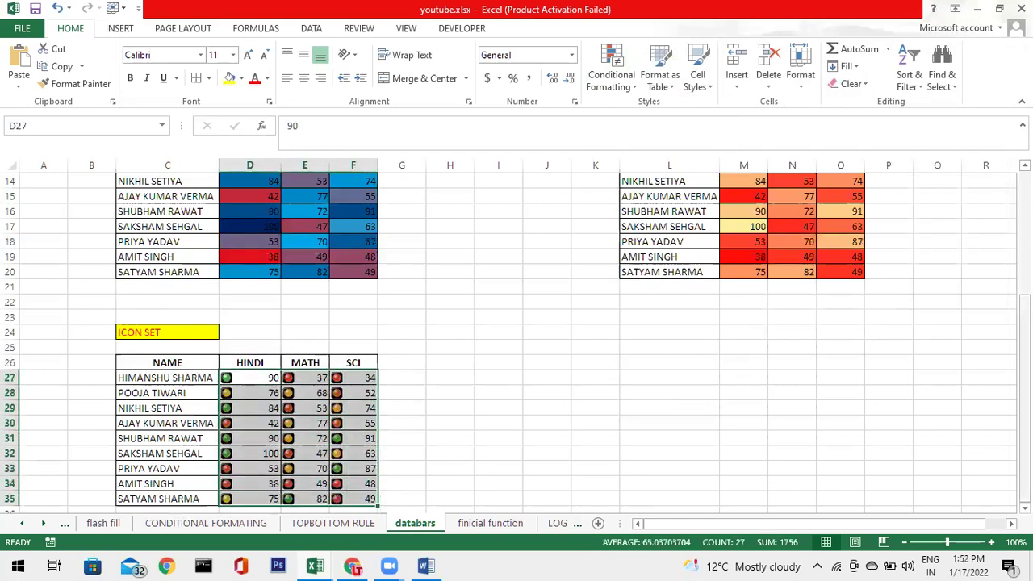
drag(1023, 484, 1023, 363)
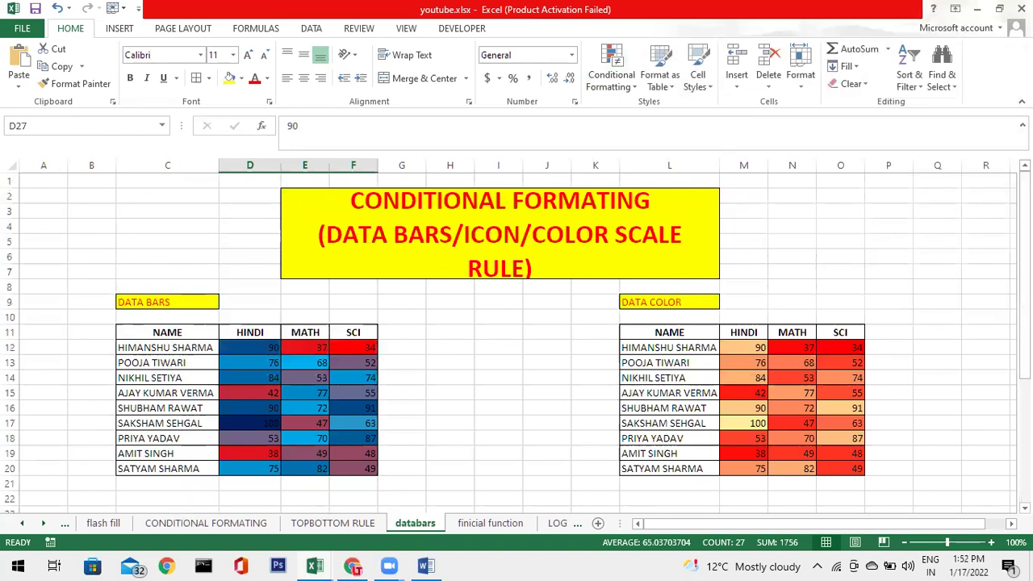
drag(1024, 201, 1024, 298)
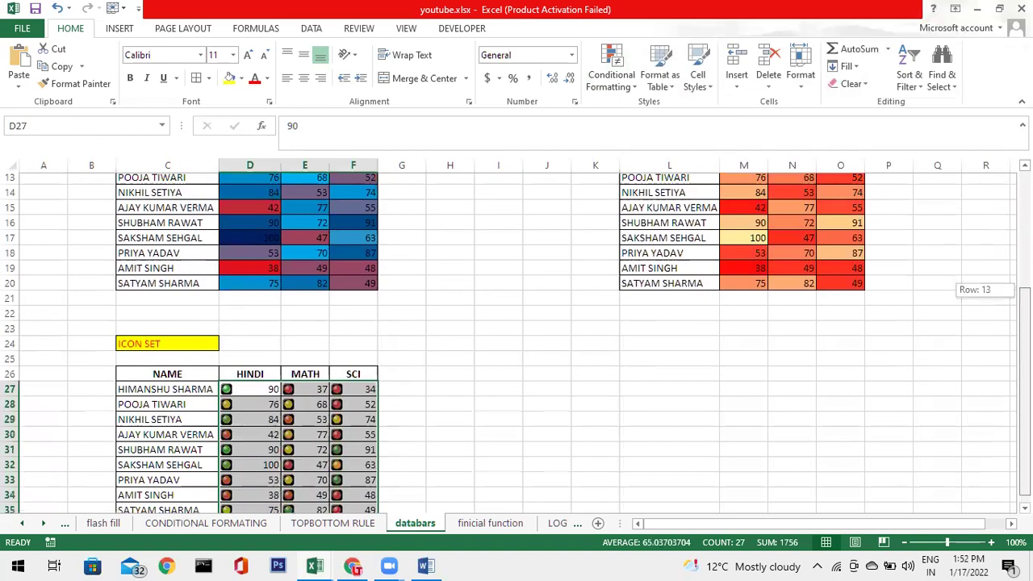
click(752, 454)
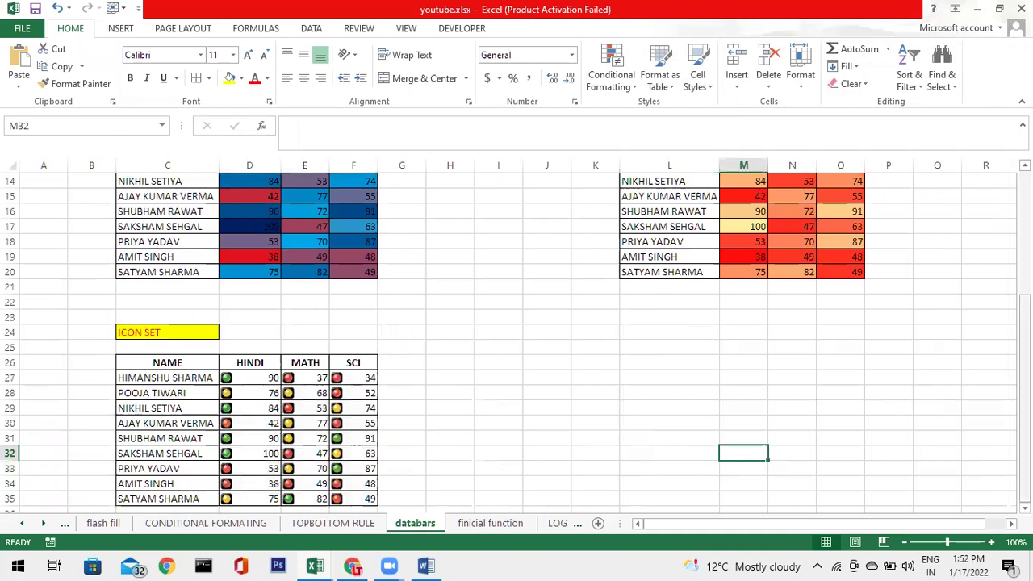
drag(1023, 395, 1024, 266)
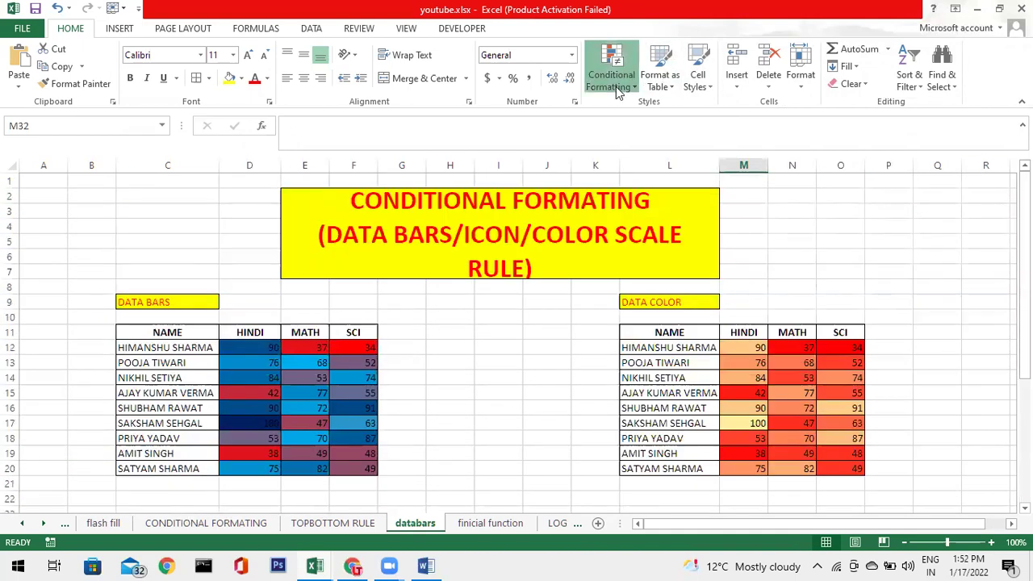
click(618, 81)
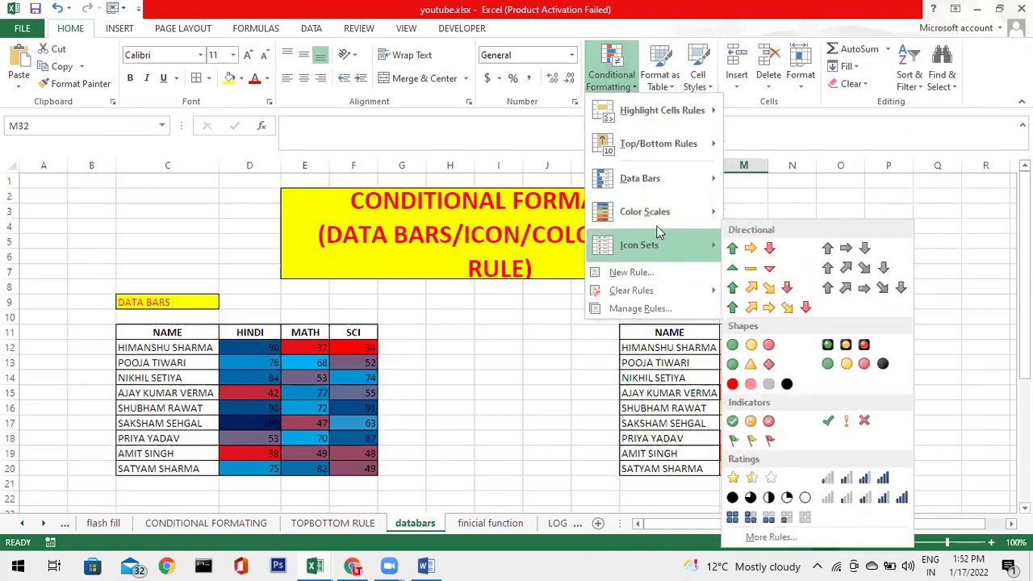